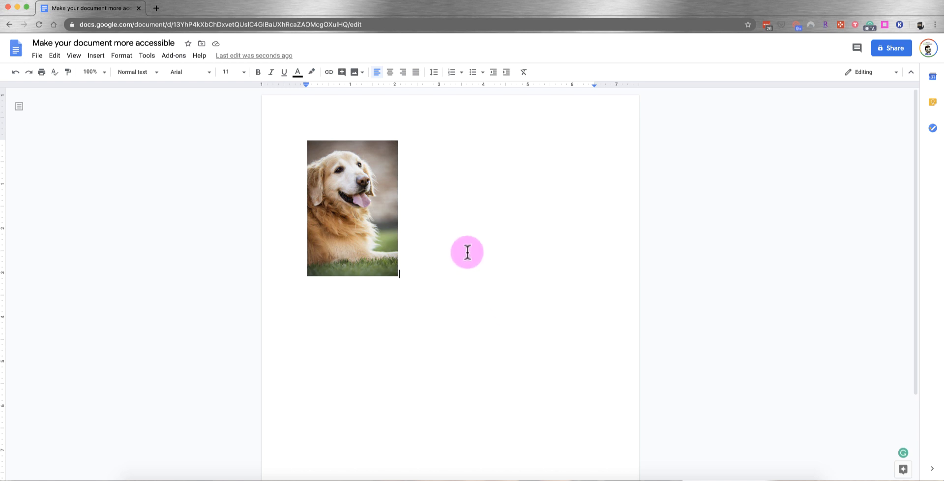
# Add alt text to the dog image with the title "golden retriever" and the description "image of golden retriever dog".
pyautogui.click(352, 201)
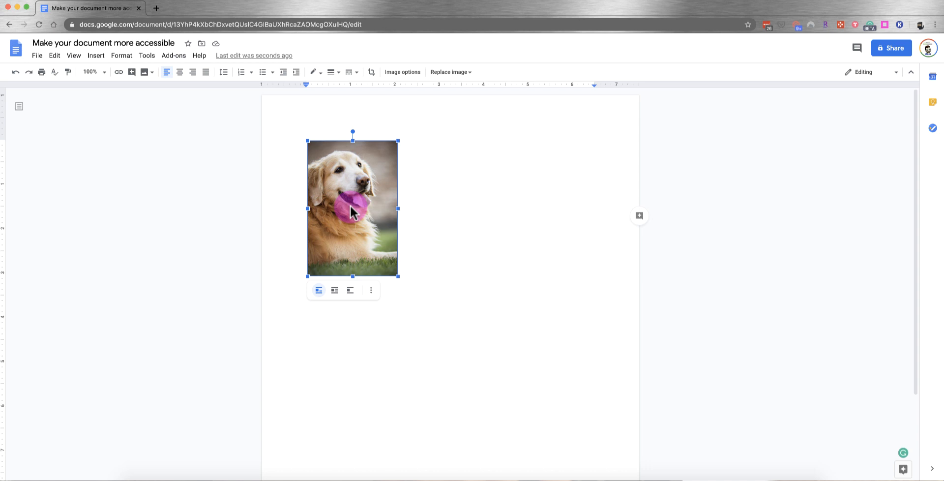
pyautogui.rightClick(352, 212)
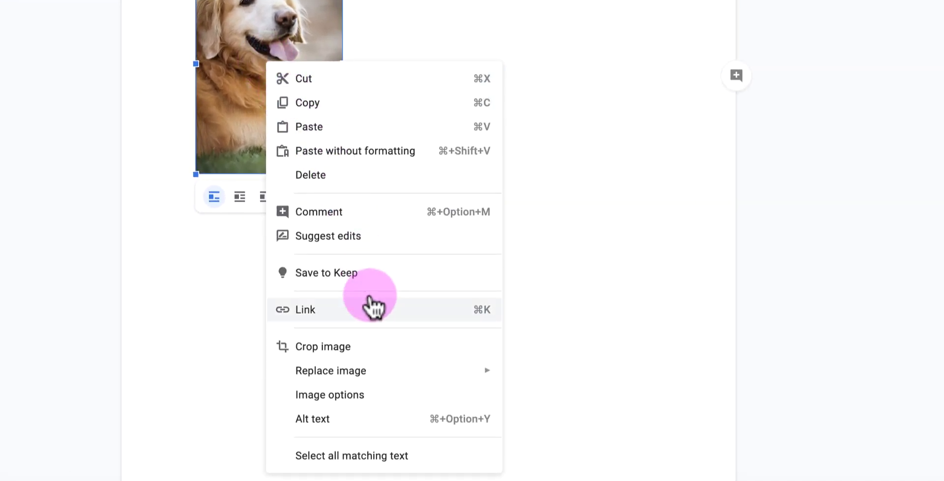
pyautogui.click(344, 420)
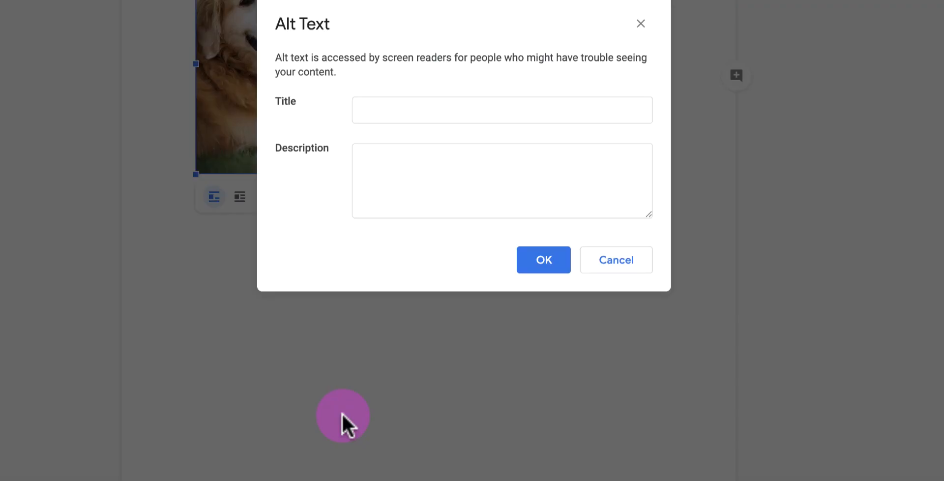
pyautogui.click(391, 108)
pyautogui.write('golden retriever')
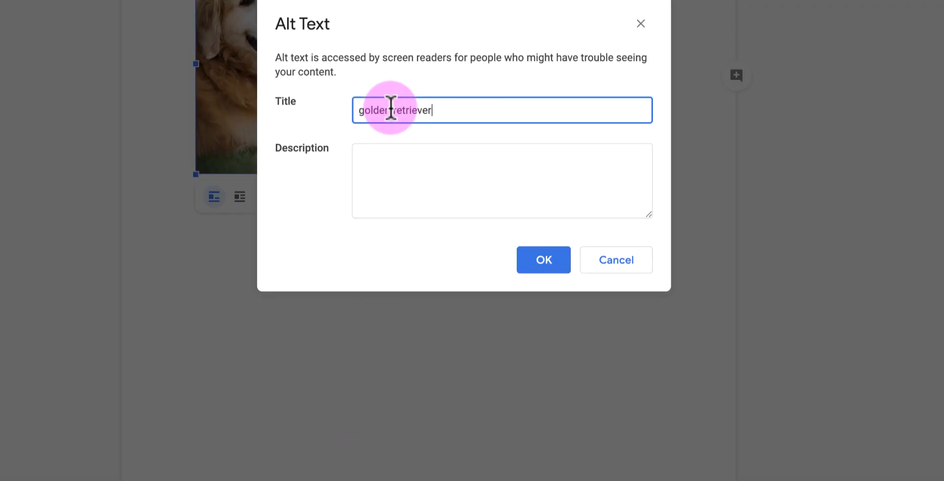
pyautogui.click(395, 160)
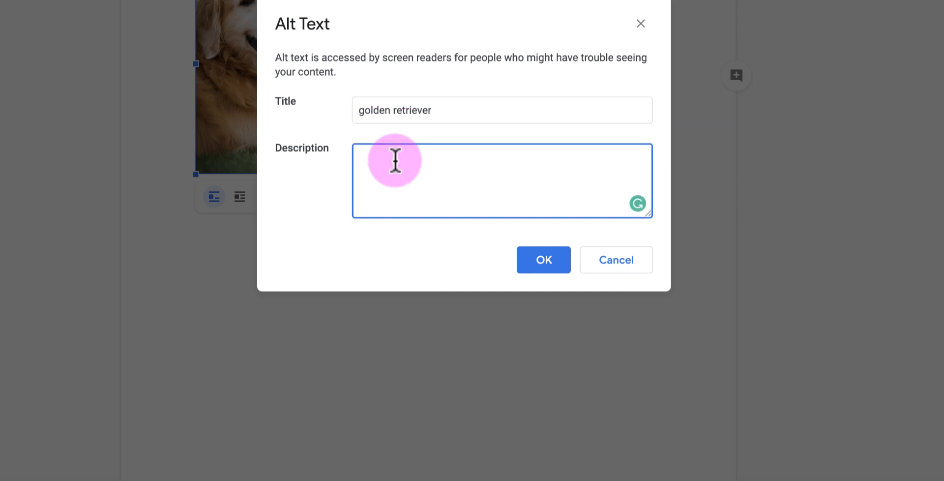
pyautogui.write('image of golden retriever dog')
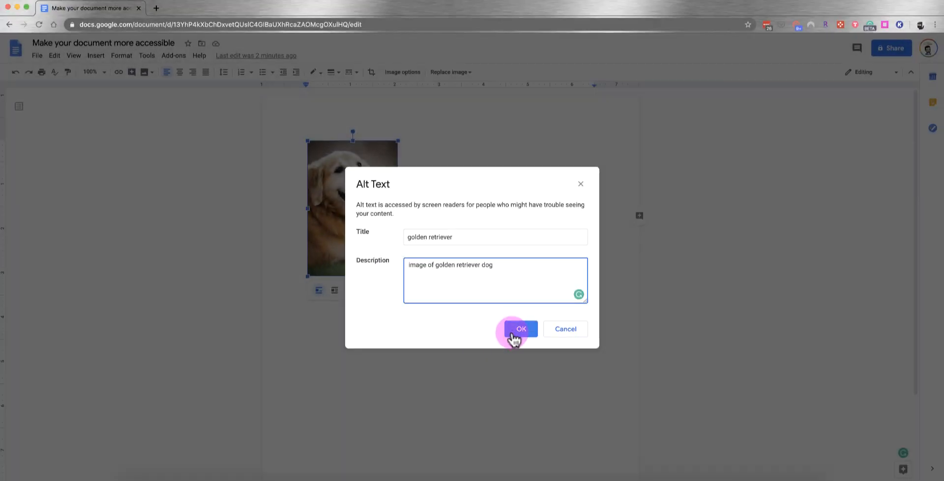
pyautogui.click(522, 325)
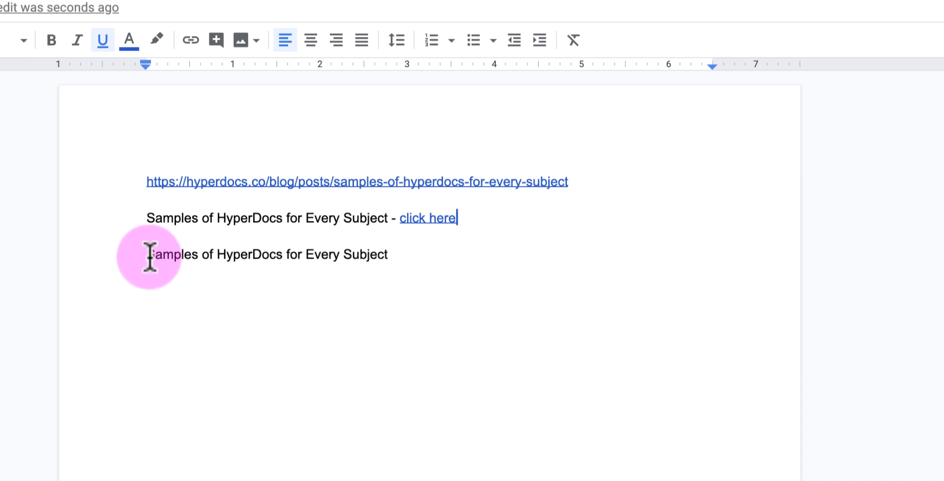
pyautogui.moveTo(150, 256); pyautogui.dragTo(389, 260)
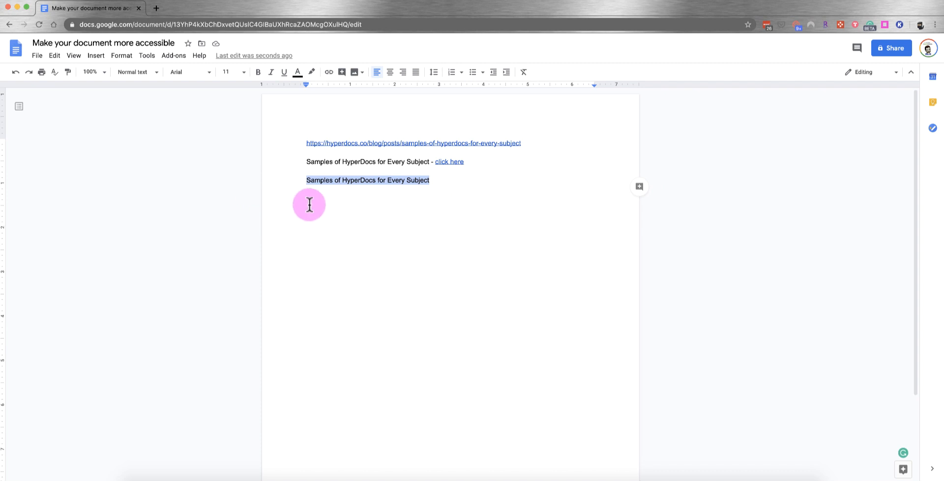
pyautogui.click(97, 56)
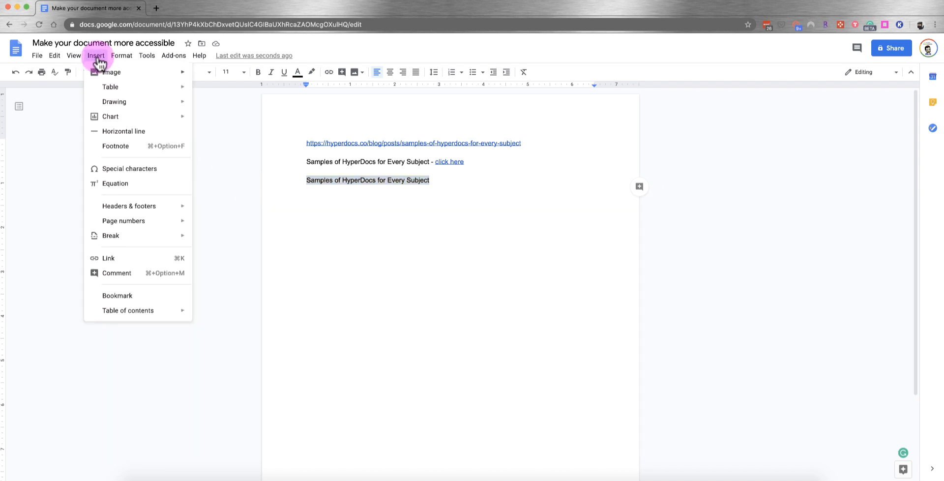
pyautogui.click(126, 257)
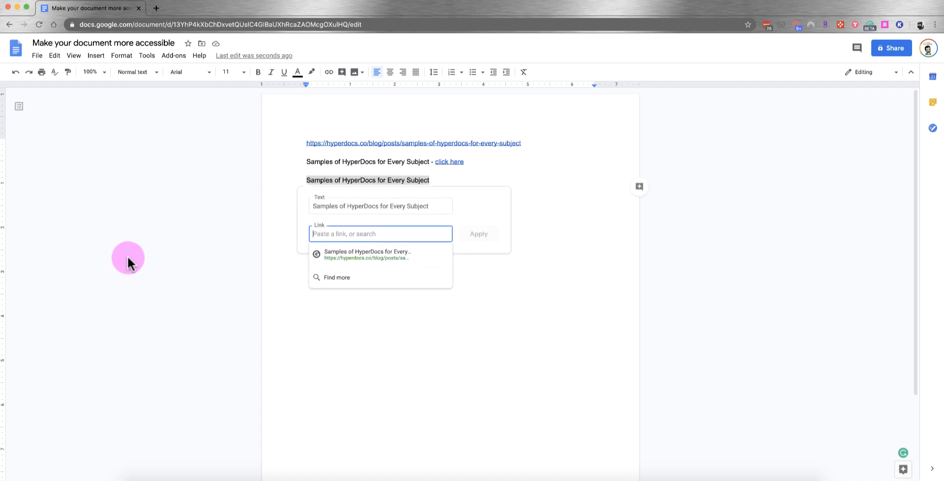
pyautogui.write('https://hyperdocs.co/blog/posts/samples-of-hyperdocs-for-every-subject')
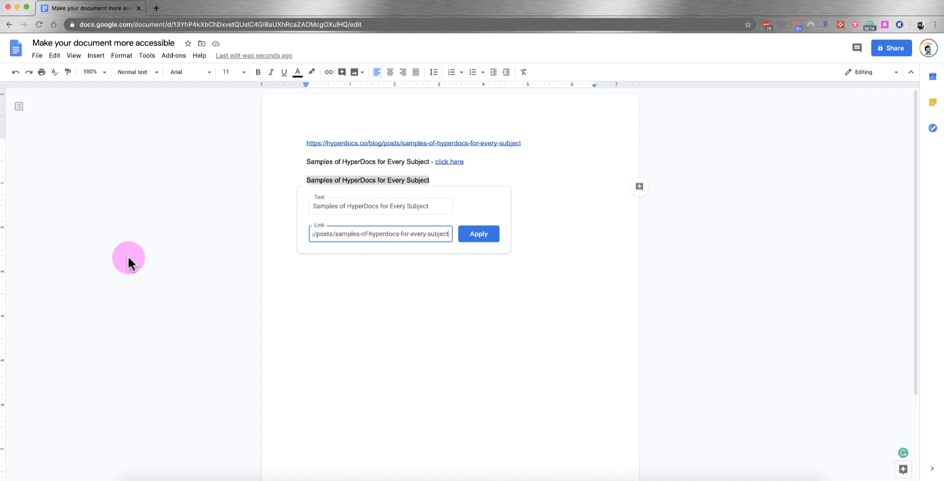
pyautogui.click(487, 237)
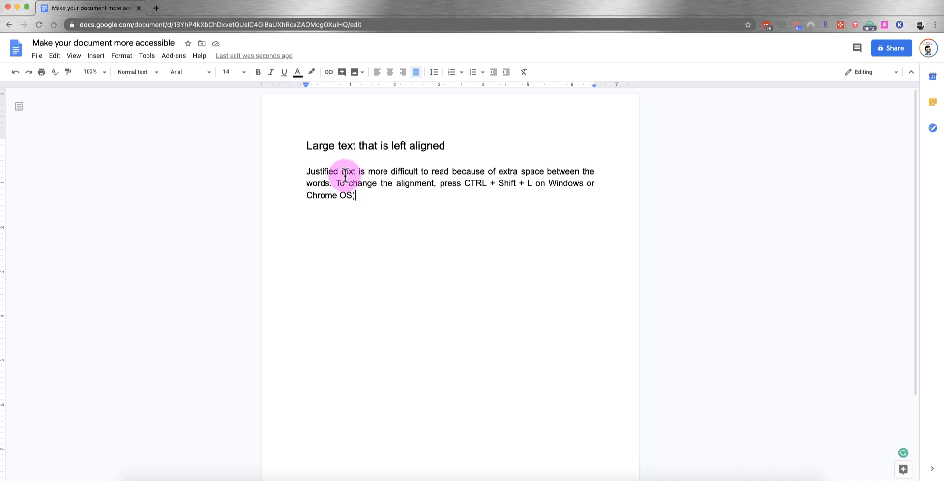
# Highlight the large left-aligned line and the justified paragraph below it to compare their alignment.
pyautogui.moveTo(306, 145); pyautogui.dragTo(445, 144)
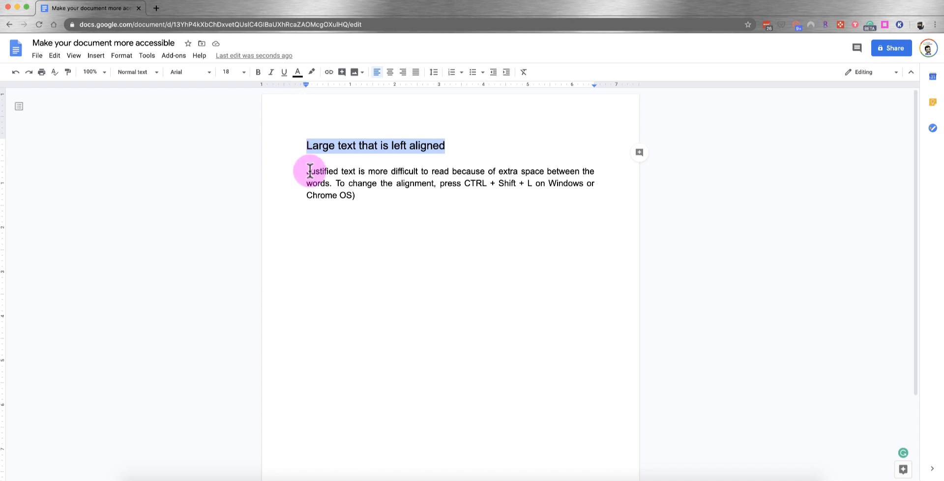
pyautogui.moveTo(310, 171); pyautogui.dragTo(356, 191)
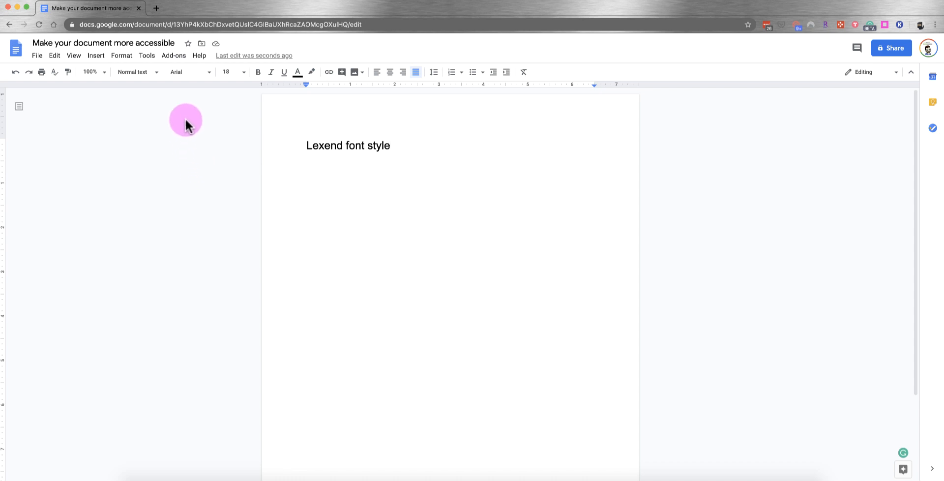
# Search the additional fonts for "lexend" and set the font to Lexend Tera at the end of the "Lexend font style" line.
pyautogui.click(209, 74)
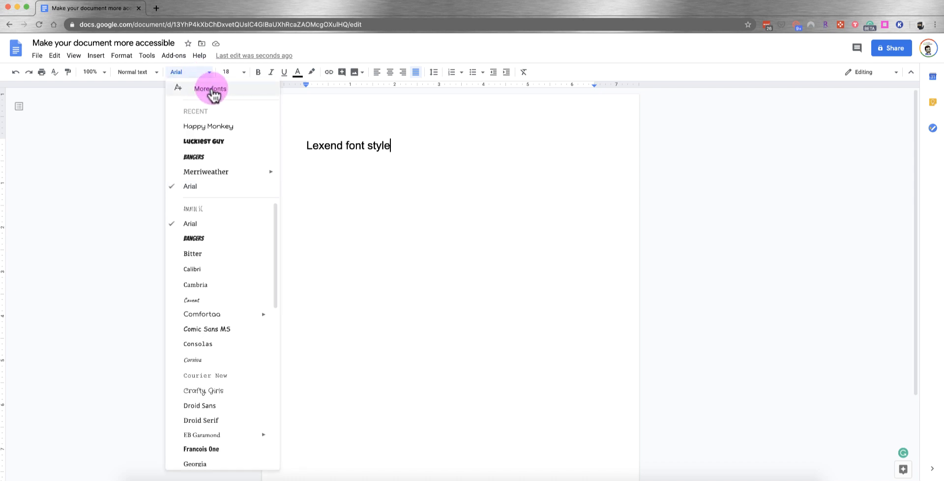
pyautogui.click(211, 89)
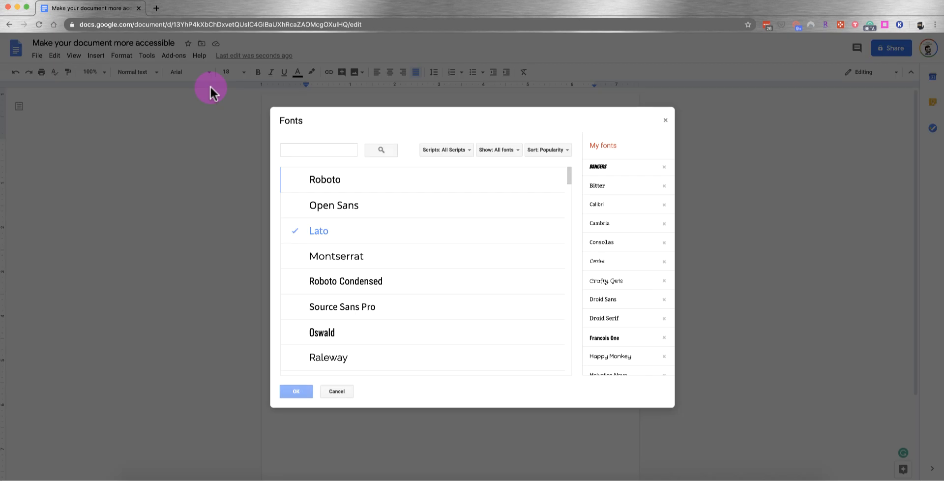
pyautogui.click(293, 149)
pyautogui.write('lexend')
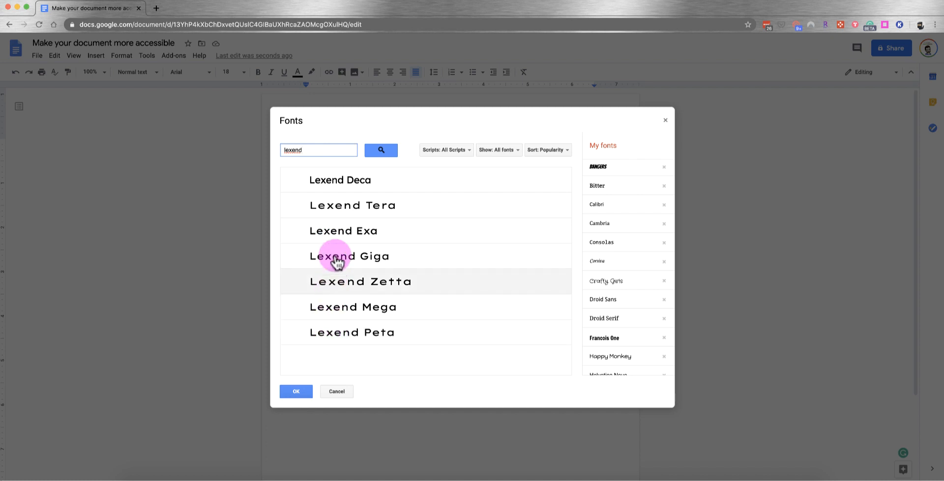
pyautogui.click(339, 206)
pyautogui.click(295, 389)
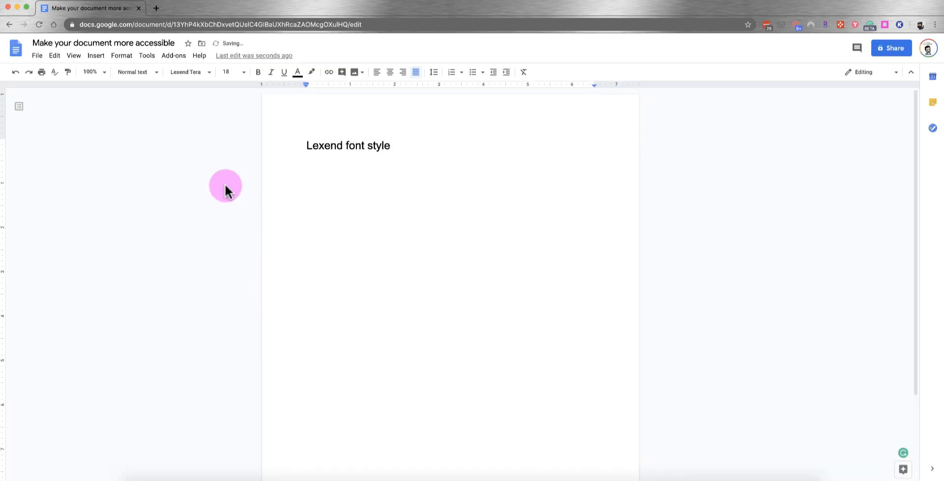
pyautogui.click(208, 71)
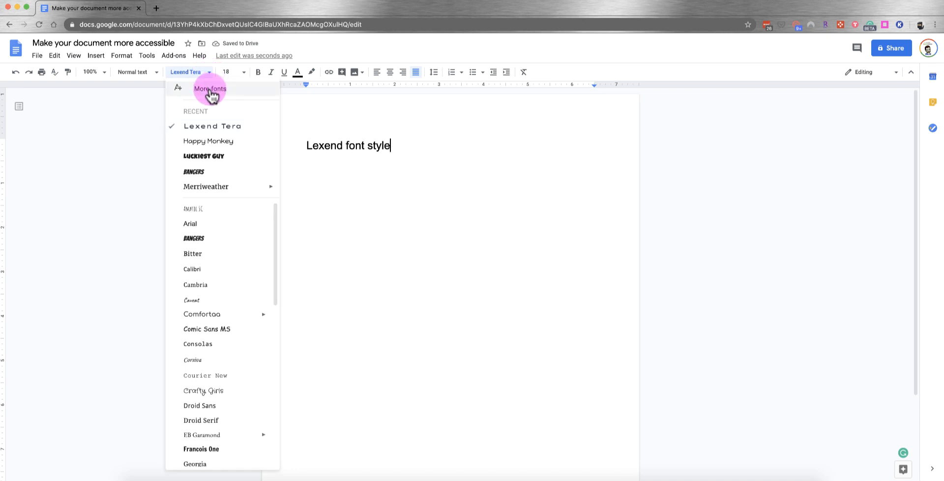
pyautogui.click(396, 146)
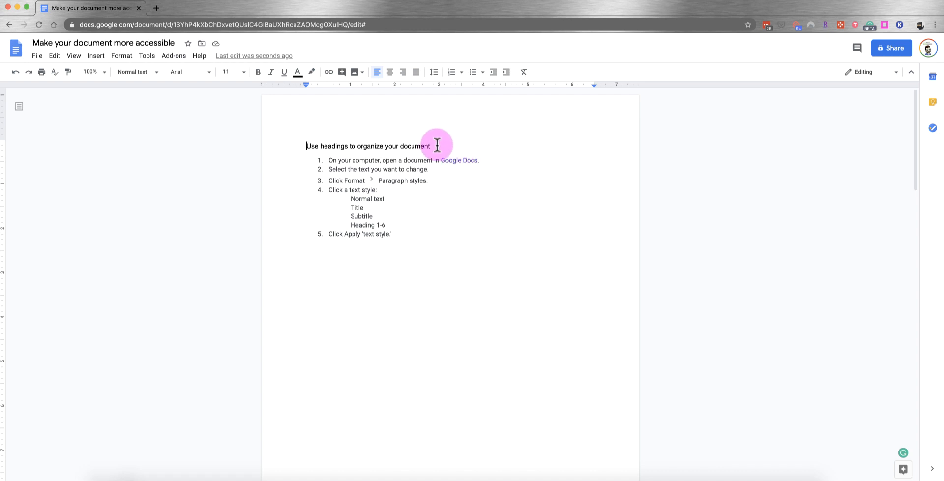
# Apply the Heading 1 style to the line "Use headings to organize your document".
pyautogui.moveTo(431, 146); pyautogui.dragTo(301, 145)
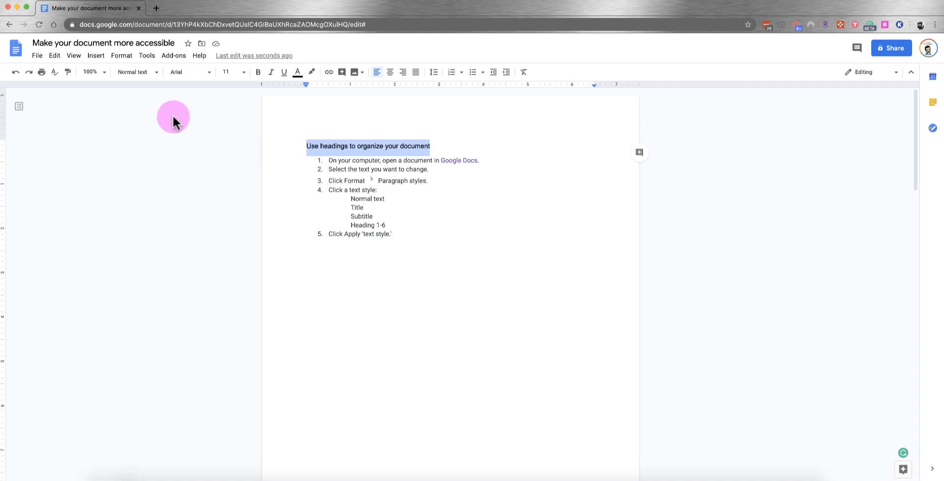
pyautogui.click(154, 73)
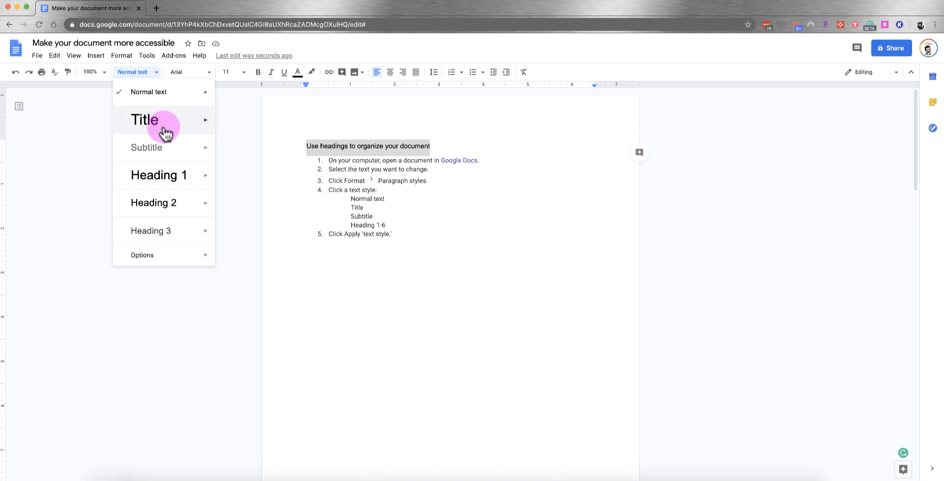
pyautogui.moveTo(171, 178)
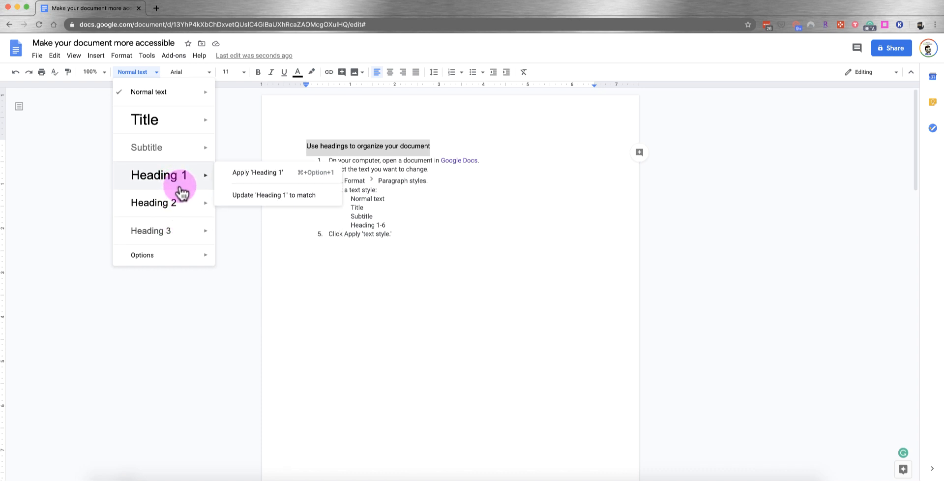
pyautogui.moveTo(180, 210)
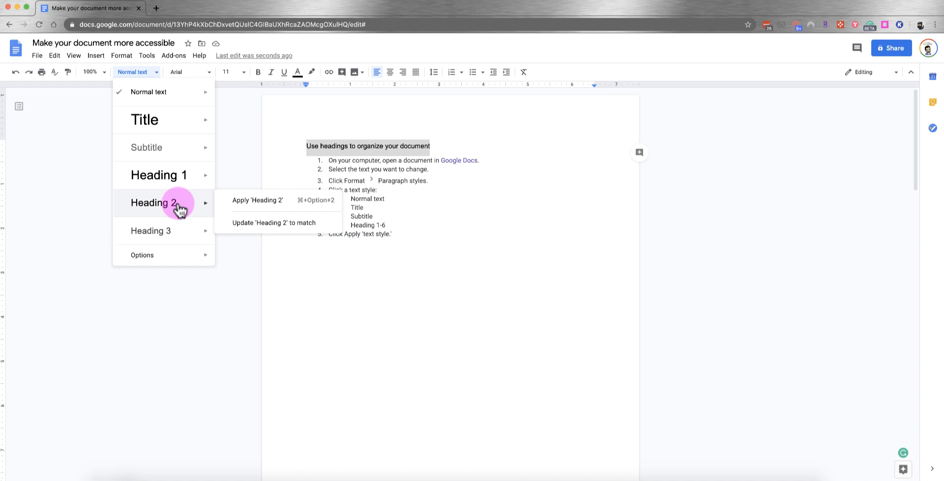
pyautogui.click(169, 178)
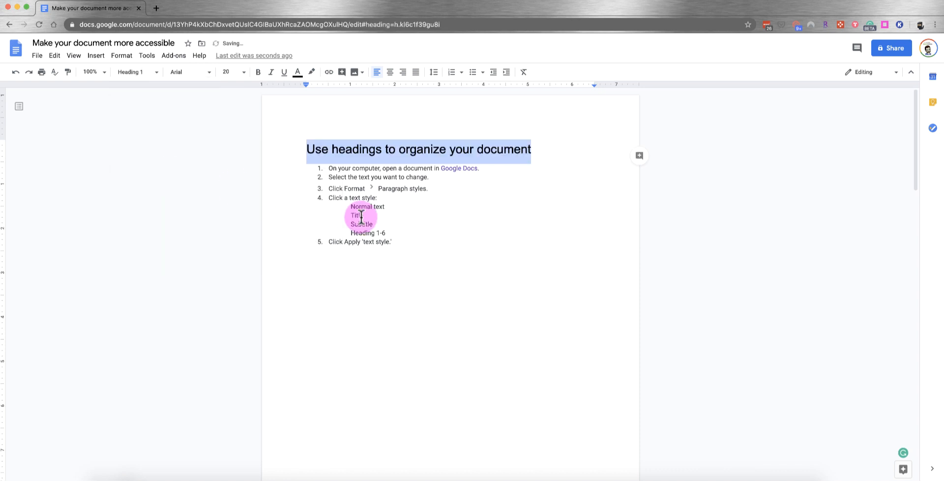
# Apply the Heading 2 style to the line "On Android" on the second page.
pyautogui.scroll(-10, 361, 217)
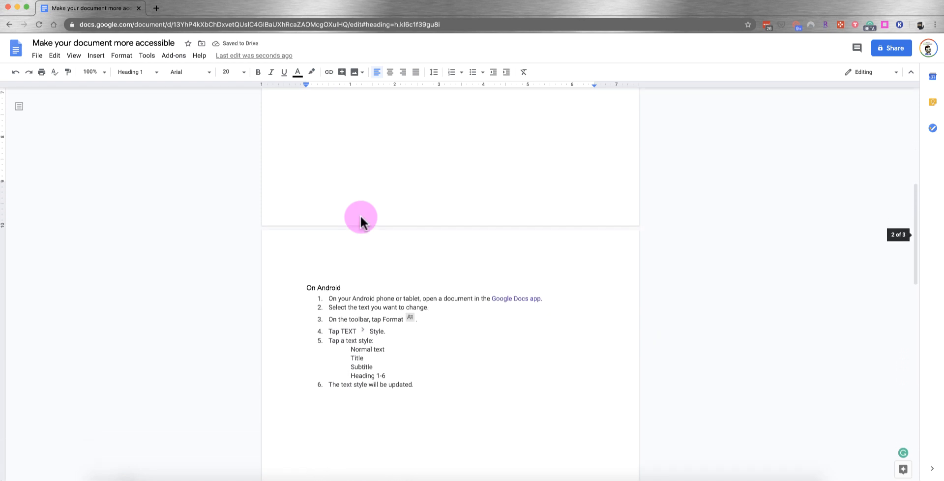
pyautogui.scroll(-3, 361, 216)
pyautogui.scroll(1, 354, 206)
pyautogui.moveTo(345, 199); pyautogui.dragTo(303, 198)
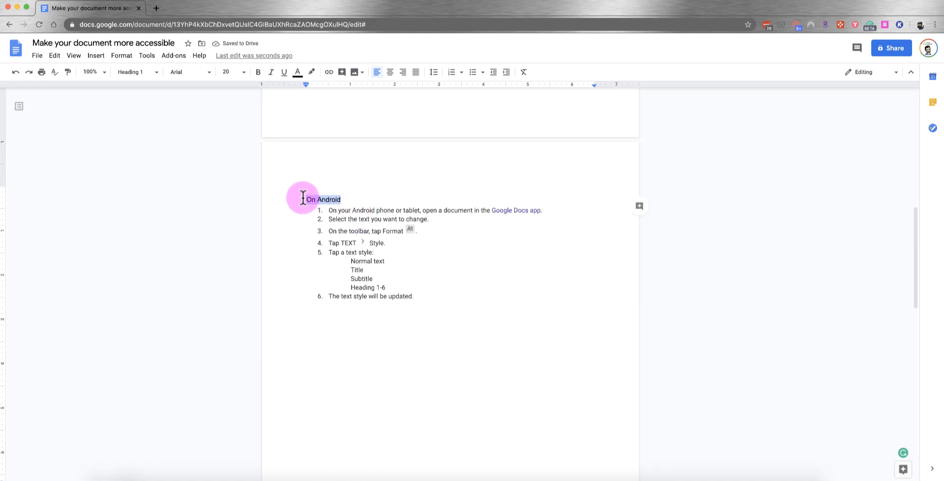
pyautogui.click(135, 75)
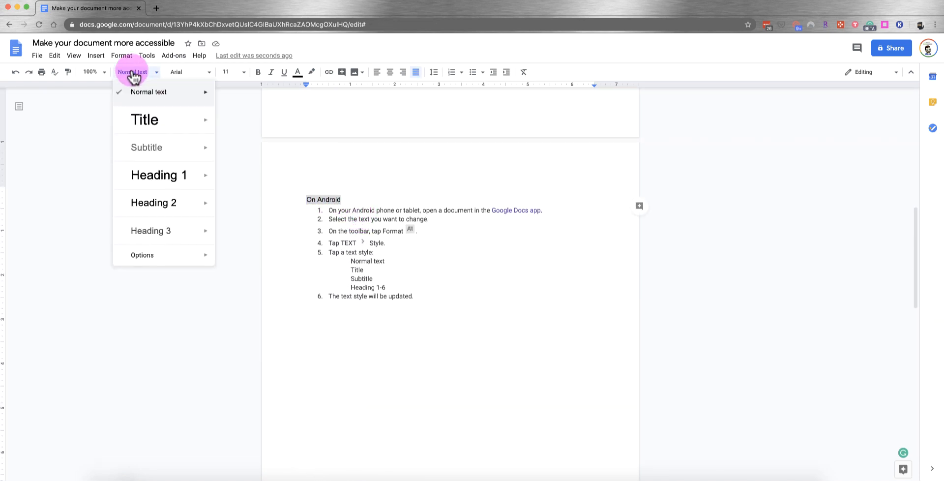
pyautogui.click(146, 202)
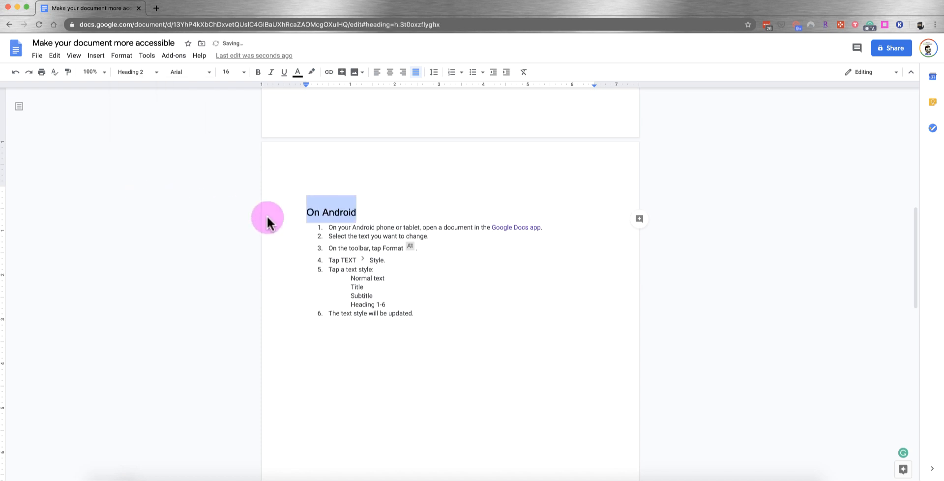
# Apply the Heading 2 style to the line "On iPhone or iPad" on the third page.
pyautogui.scroll(-10, 337, 350)
pyautogui.scroll(-1, 345, 231)
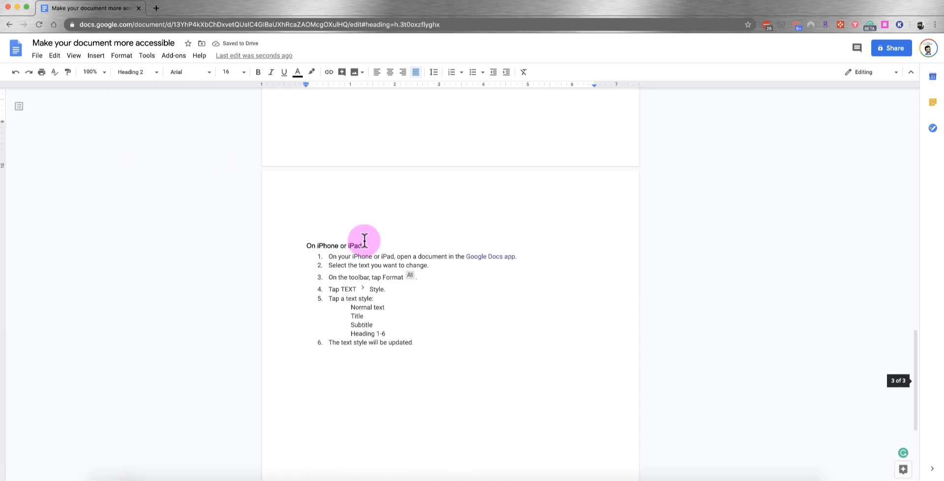
pyautogui.moveTo(363, 244); pyautogui.dragTo(301, 244)
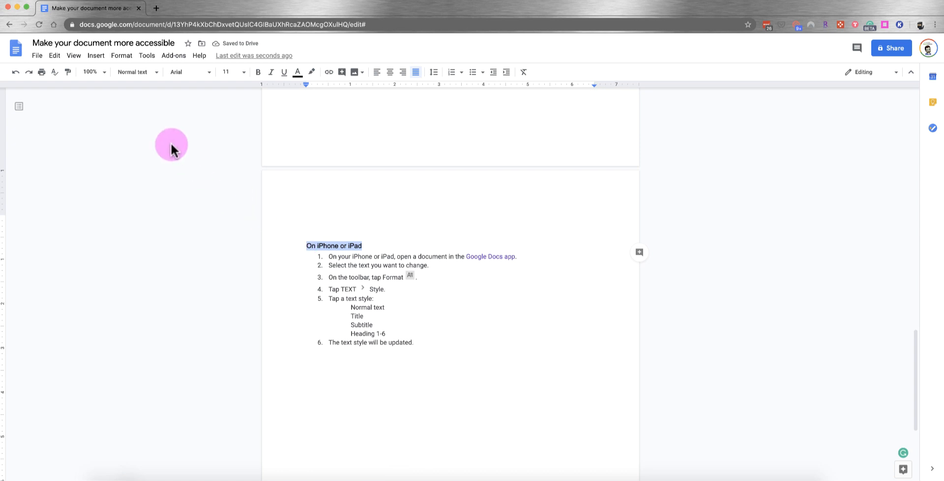
pyautogui.click(145, 77)
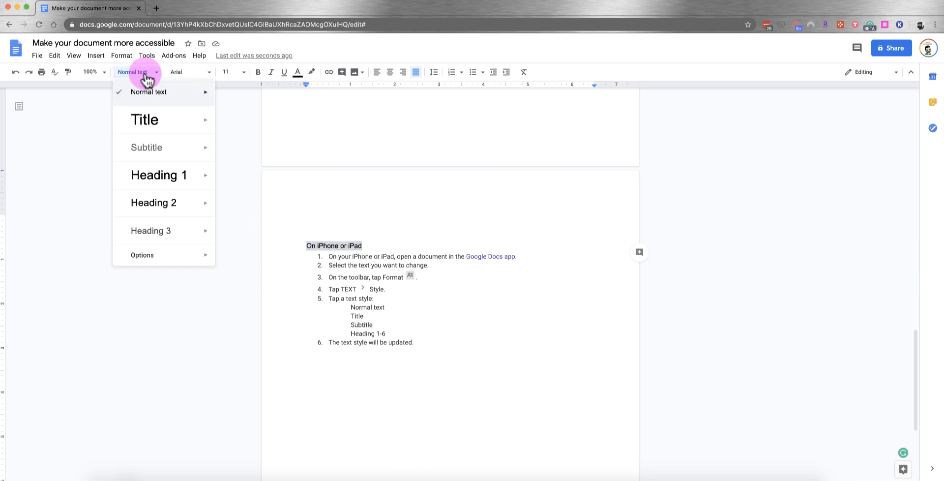
pyautogui.click(155, 199)
pyautogui.click(325, 206)
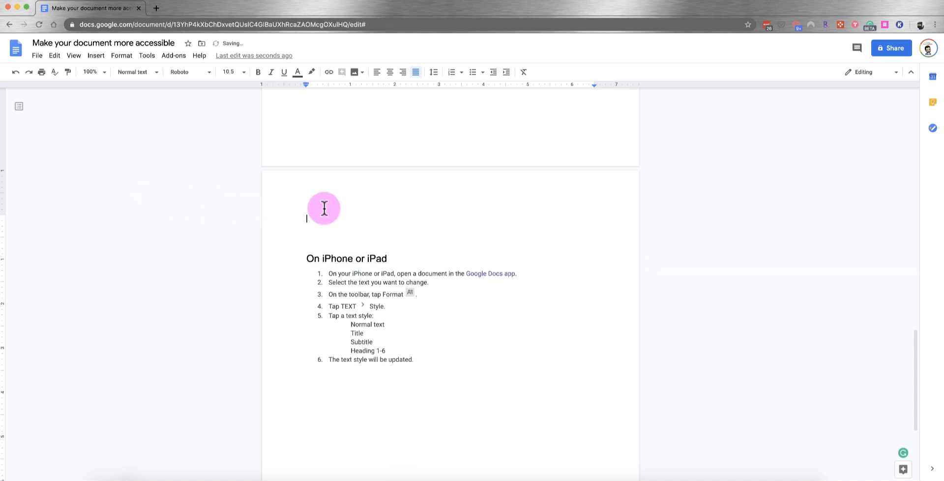
# Show the document outline and jump to the Android section, the iPhone or iPad section, and the main heading.
pyautogui.click(19, 106)
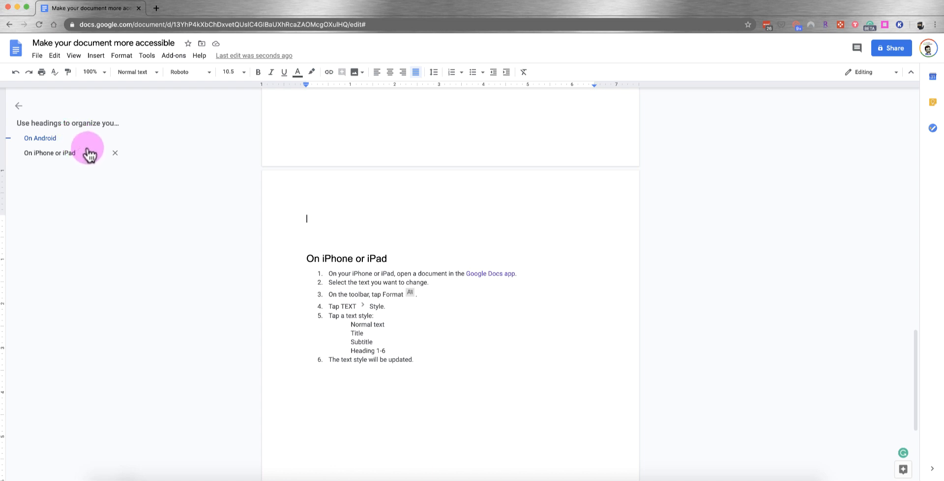
pyautogui.click(44, 140)
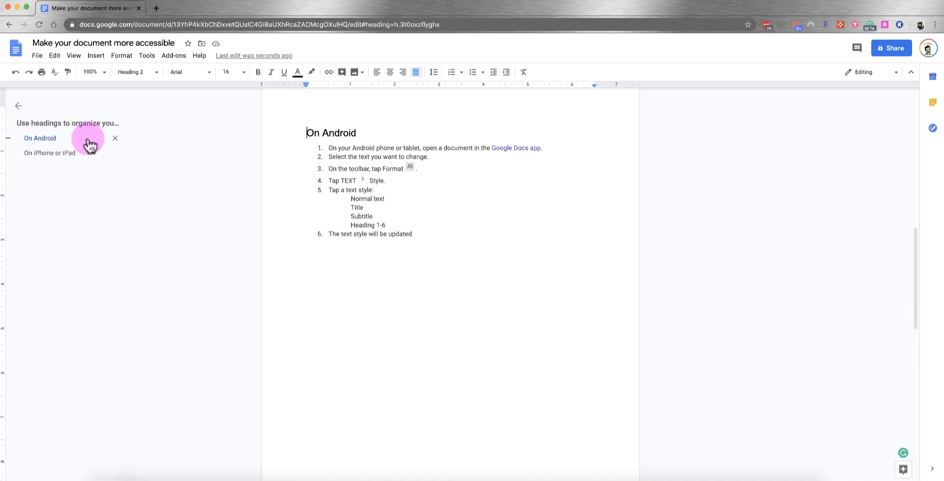
pyautogui.click(55, 157)
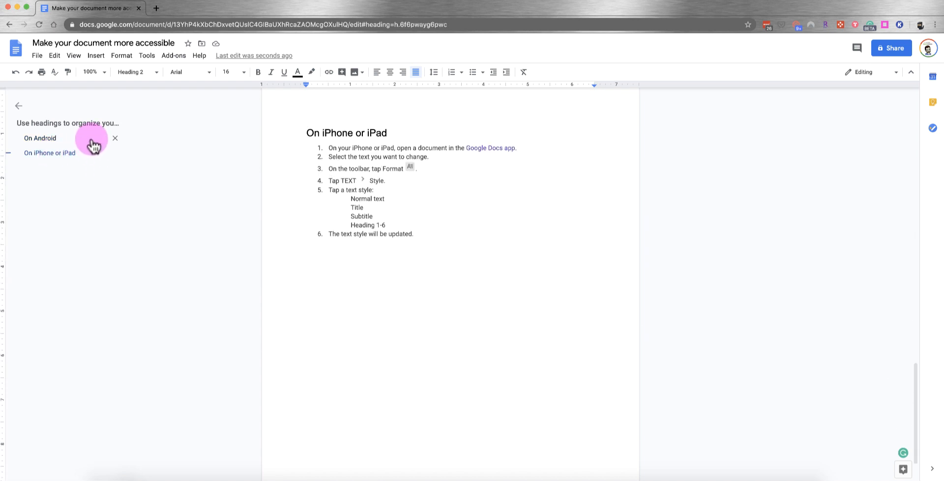
pyautogui.click(82, 129)
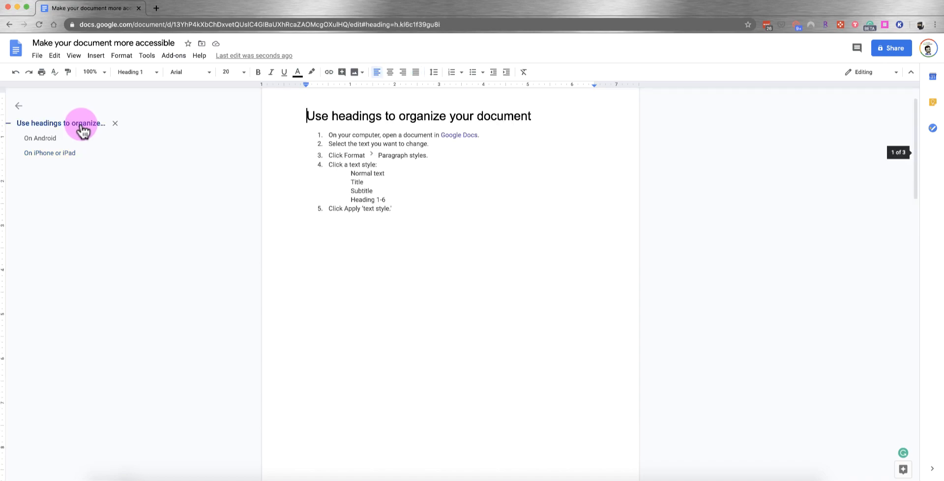